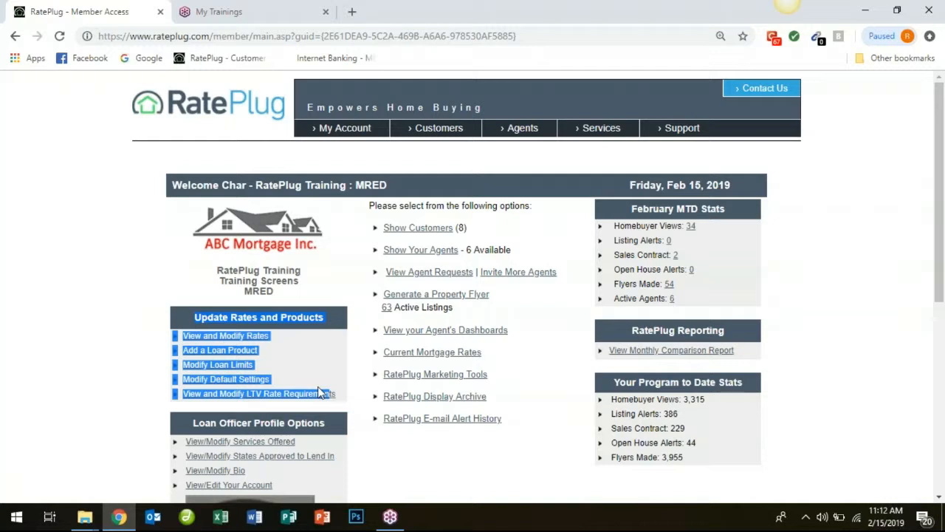
Open the page for viewing and modifying the mortgage rates and look over the listed loan programs.
click(196, 276)
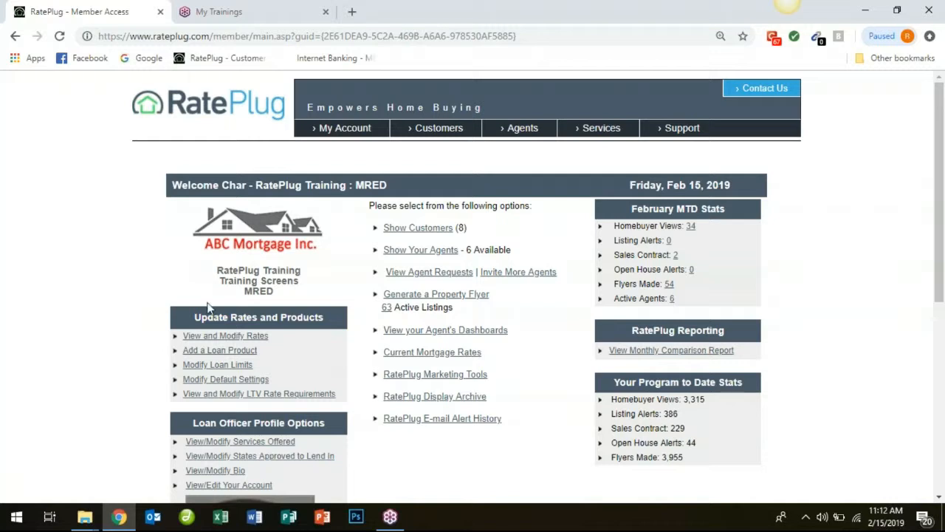
click(227, 338)
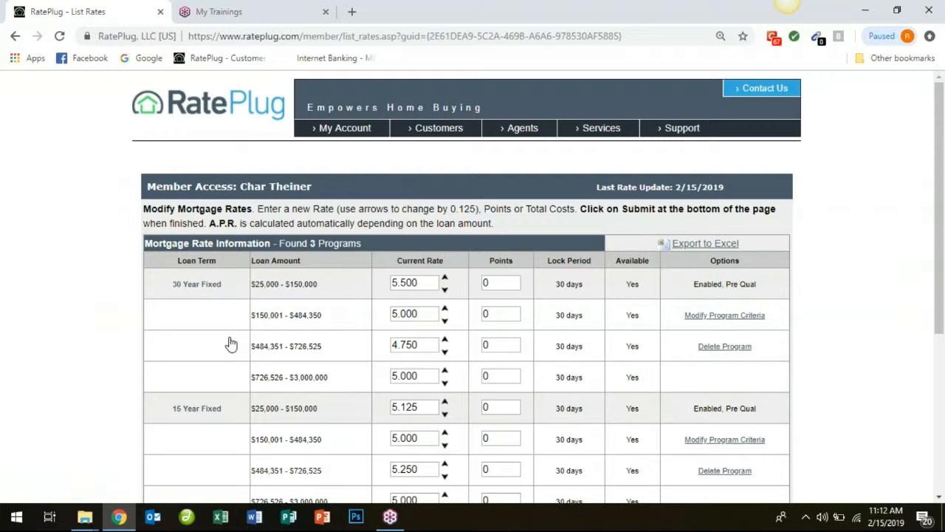
scroll(924, 265, down, 2)
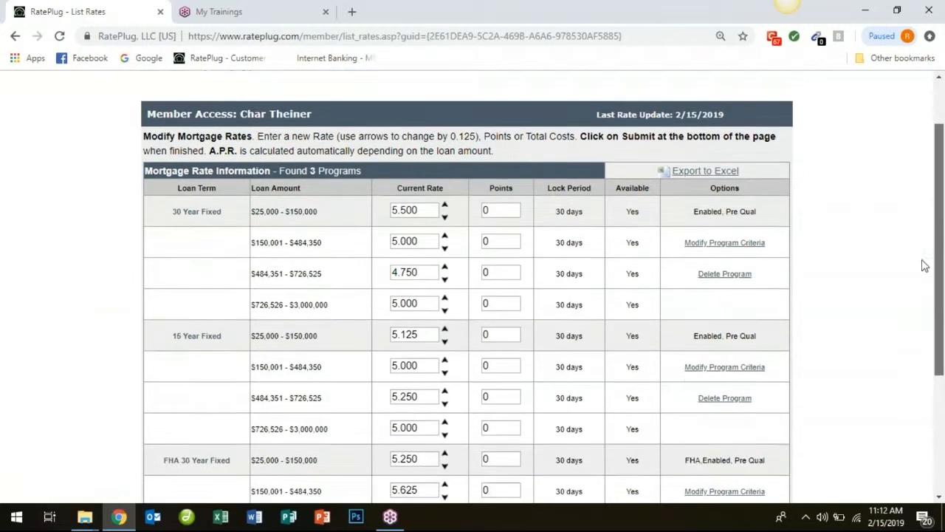
scroll(919, 276, down, 3)
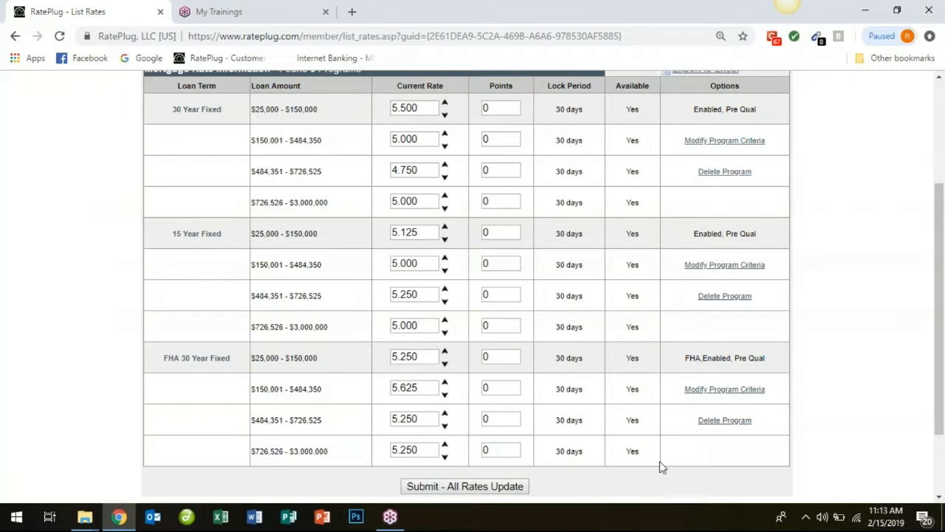
drag(944, 285, 910, 259)
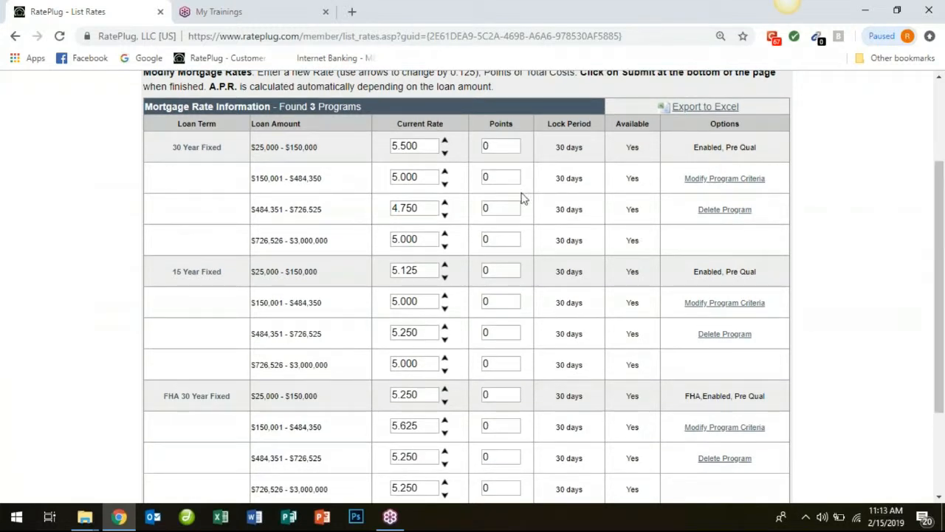
Set the 30 Year Fixed rates to 5.25 for loans of $25,000 - $150,000 and 5 for $150,001 - $484,350.
drag(417, 145, 330, 149)
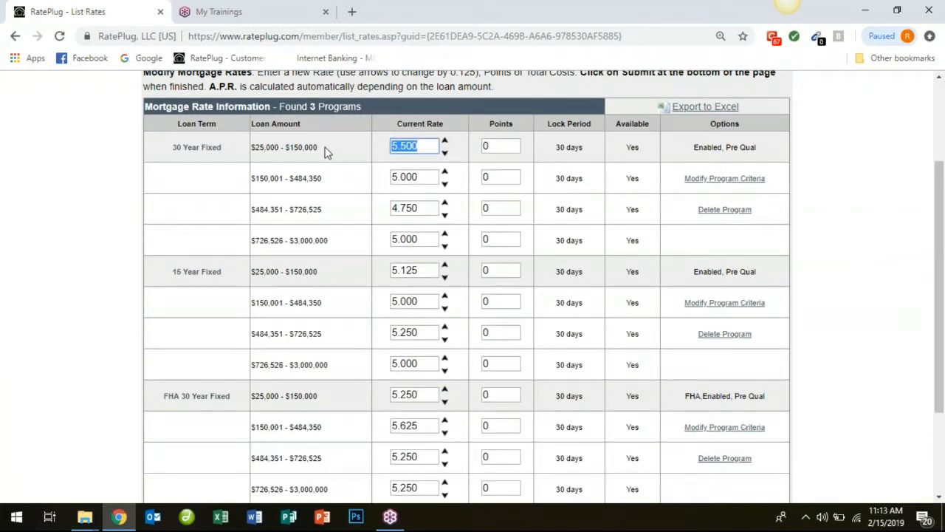
text(5.25)
click(444, 184)
click(445, 172)
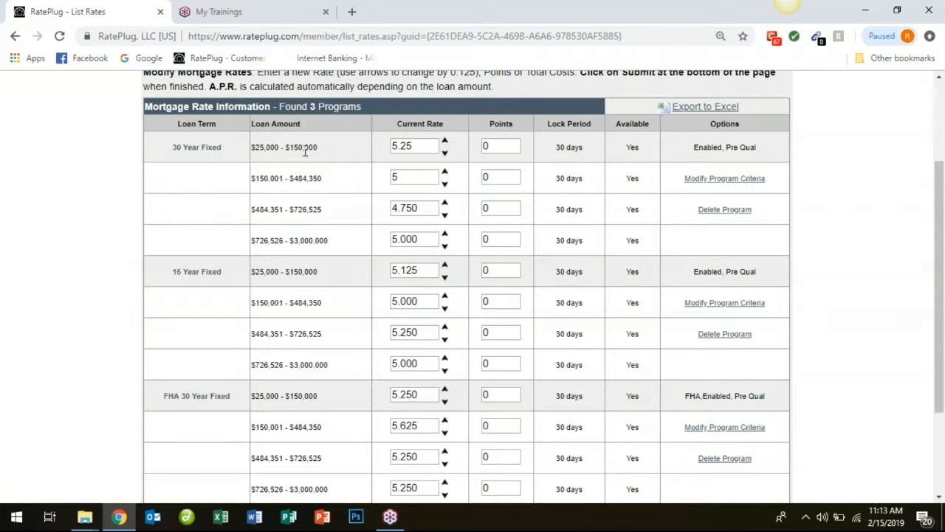
drag(414, 147, 388, 148)
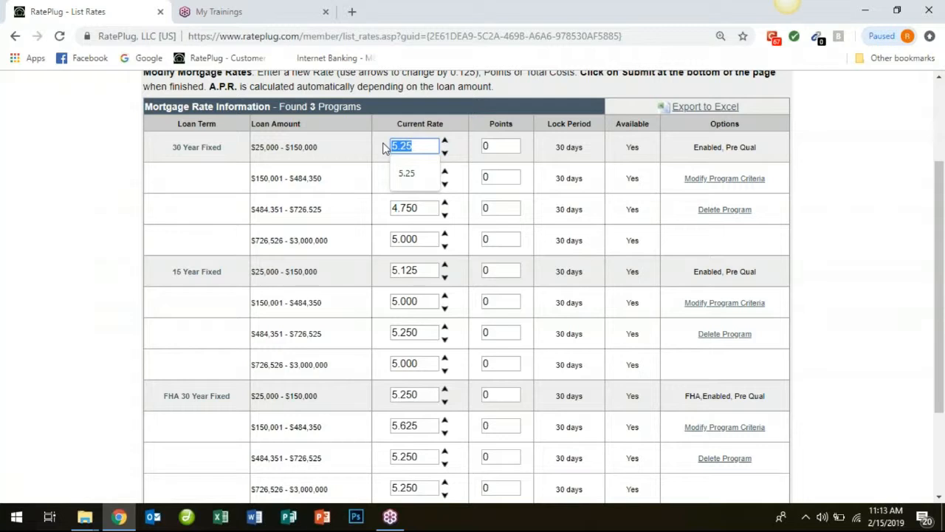
key(Tab)
text(5)
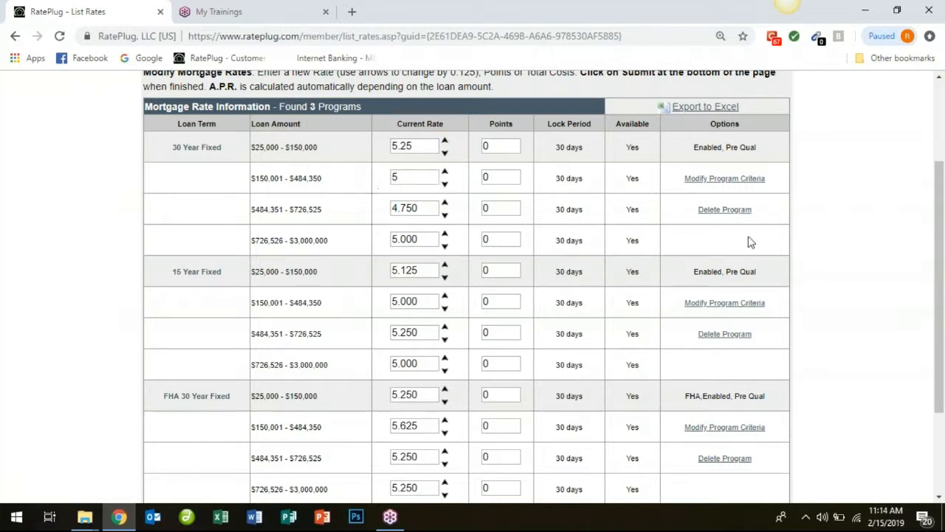
Submit the update for all rates, reopen the rate list and check the last rate update date.
scroll(905, 246, down, 2)
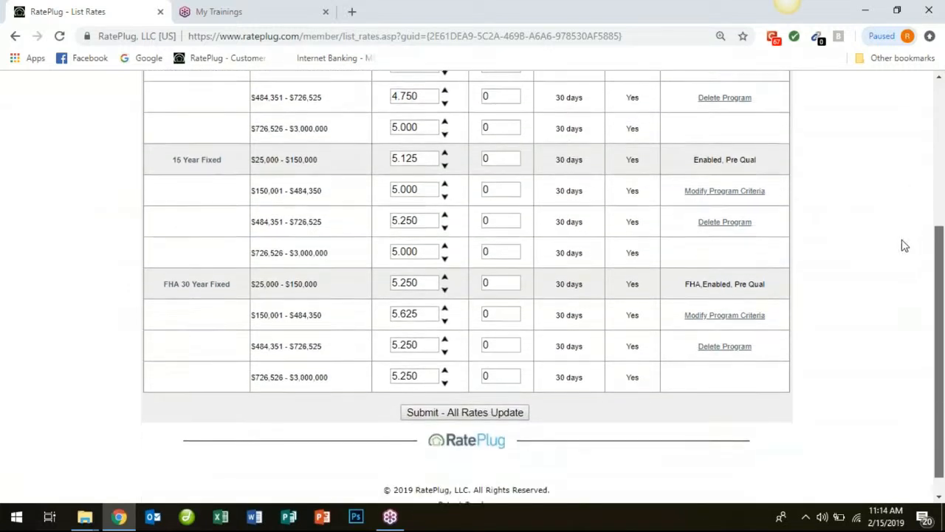
click(445, 399)
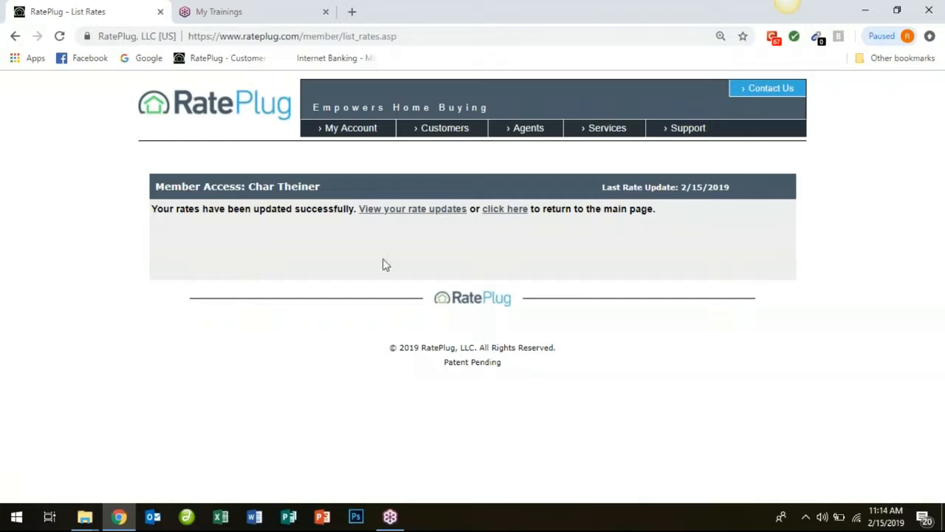
click(398, 213)
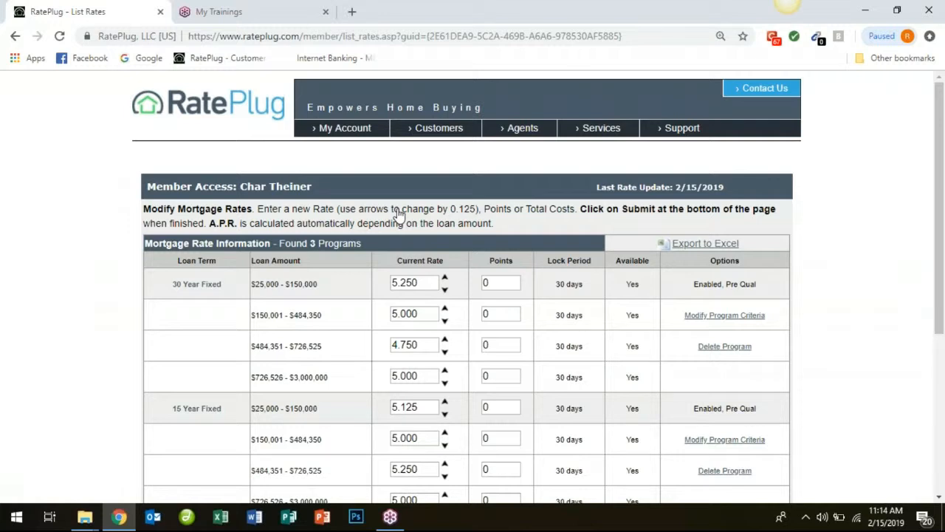
drag(594, 193, 703, 198)
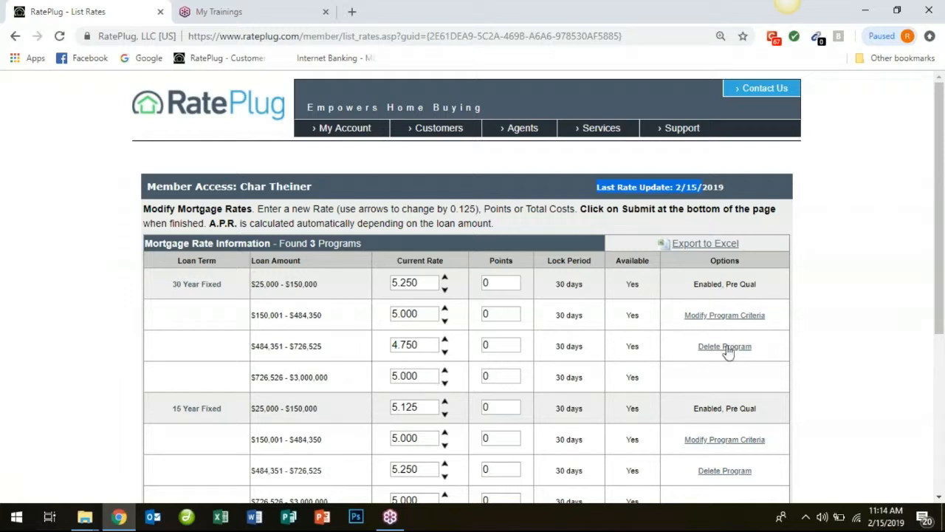
Open the 30 Year Fixed program criteria and turn off the display of Rate Category 3 and Rate Category 4.
click(714, 318)
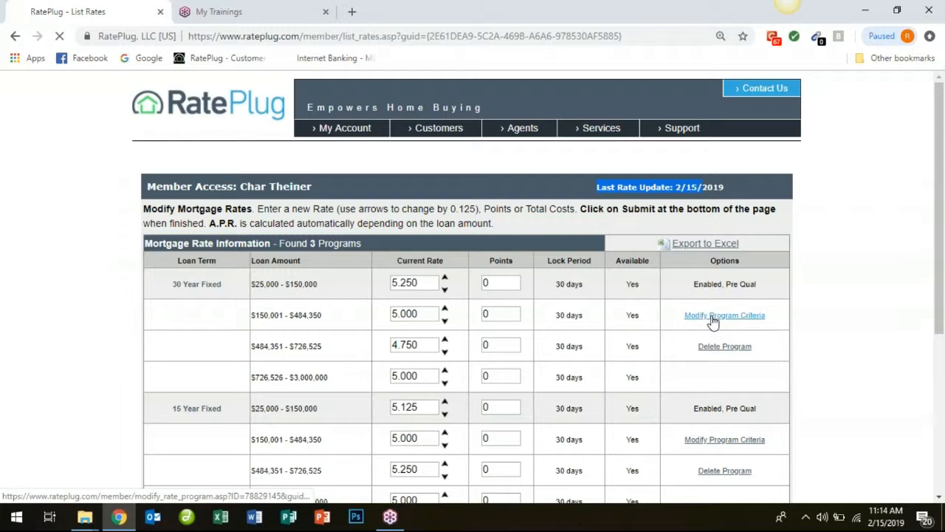
drag(943, 214, 943, 292)
click(344, 350)
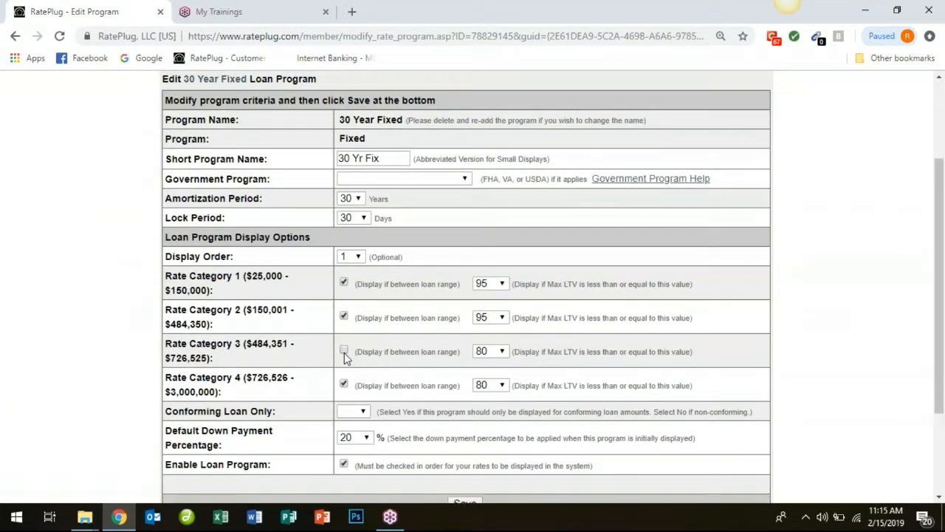
click(343, 384)
Set the maximum LTV to 97 for Rate Category 1 and Rate Category 2 of the 30 Year Fixed program.
click(503, 283)
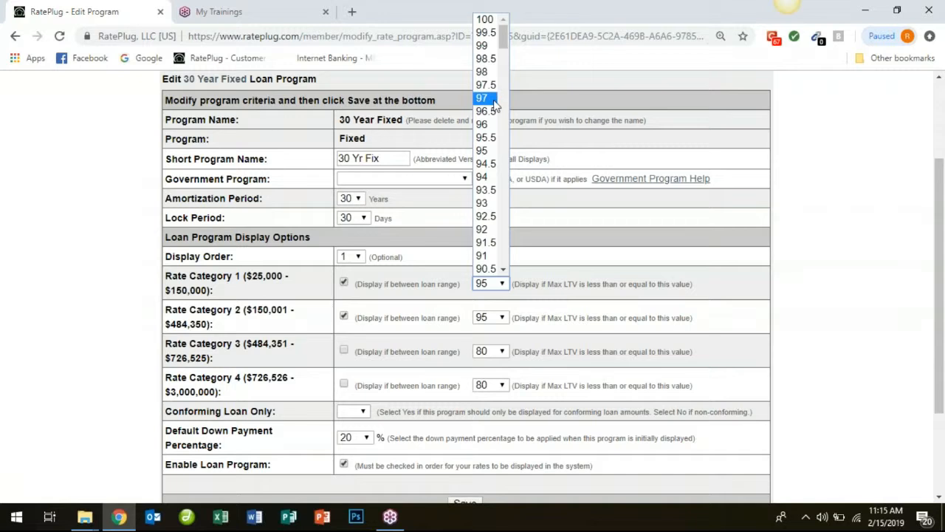
click(487, 98)
click(504, 317)
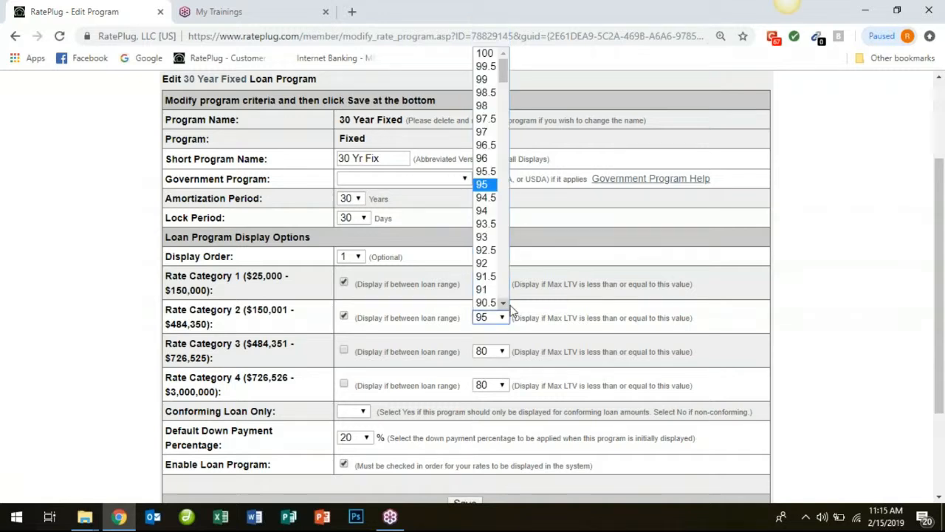
click(491, 133)
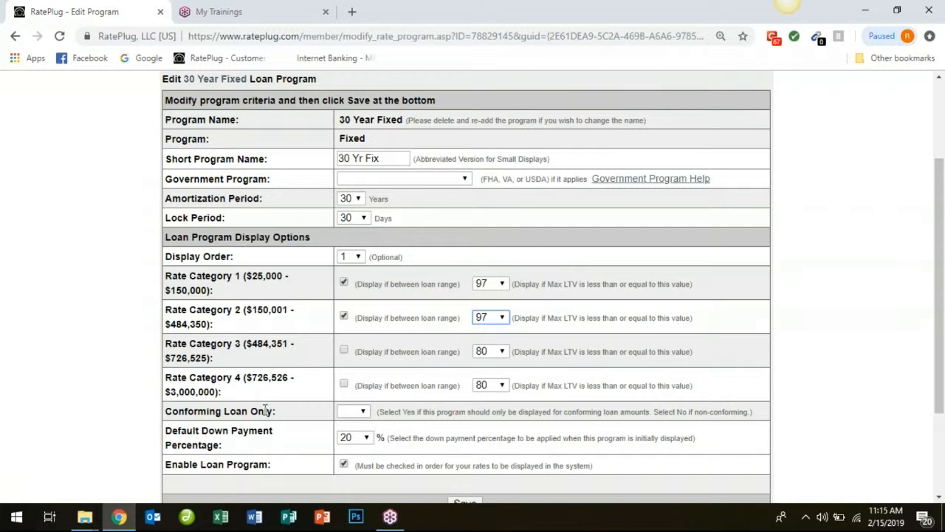
Leave the conforming-loan-only option blank and save the 30 Year Fixed program criteria.
click(359, 415)
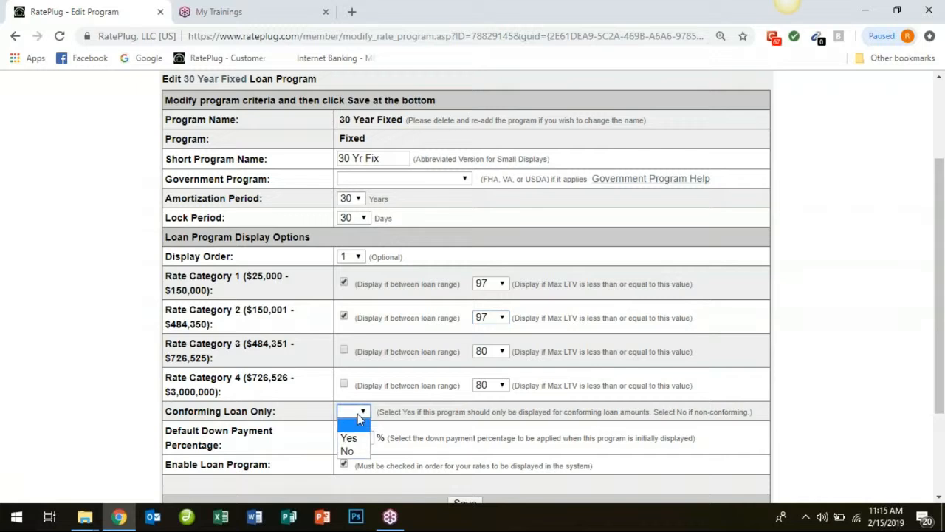
click(359, 419)
drag(941, 280, 941, 344)
click(466, 392)
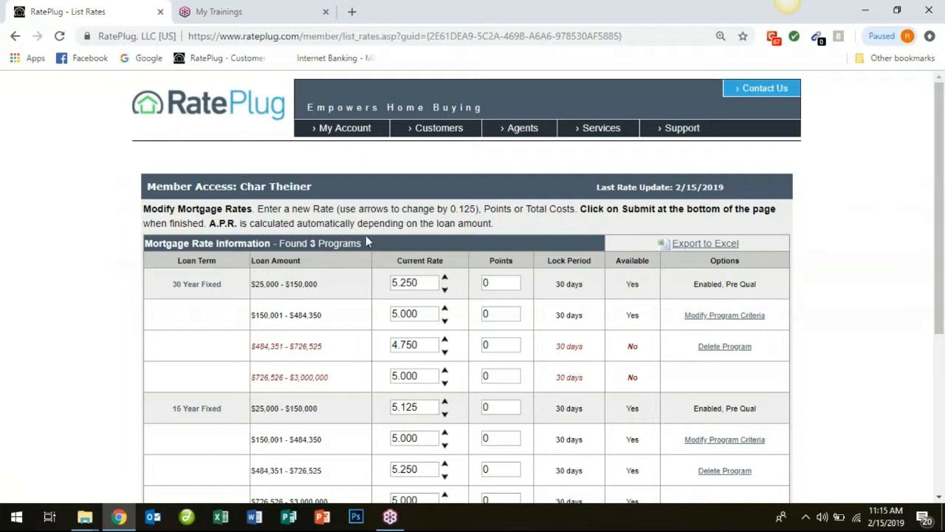
Return to the main page and start a new loan product with program type Fixed and no government program.
click(213, 108)
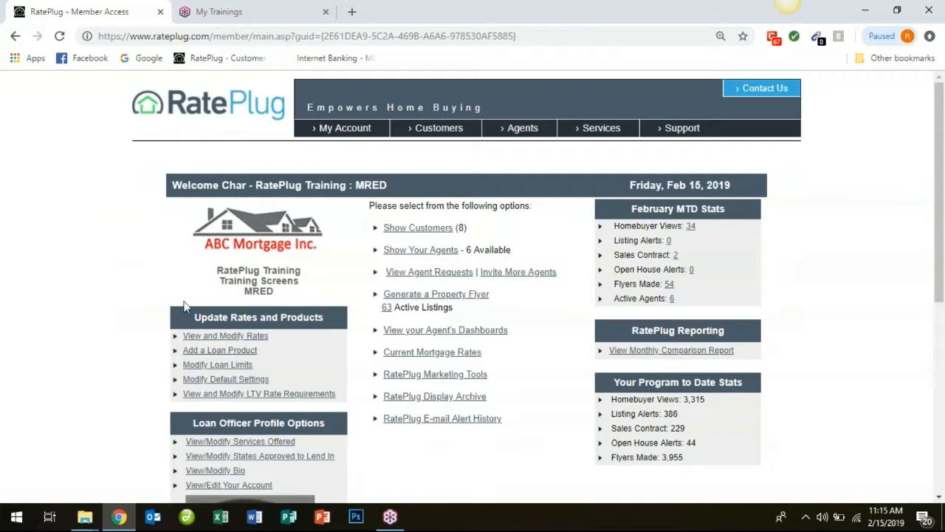
click(230, 358)
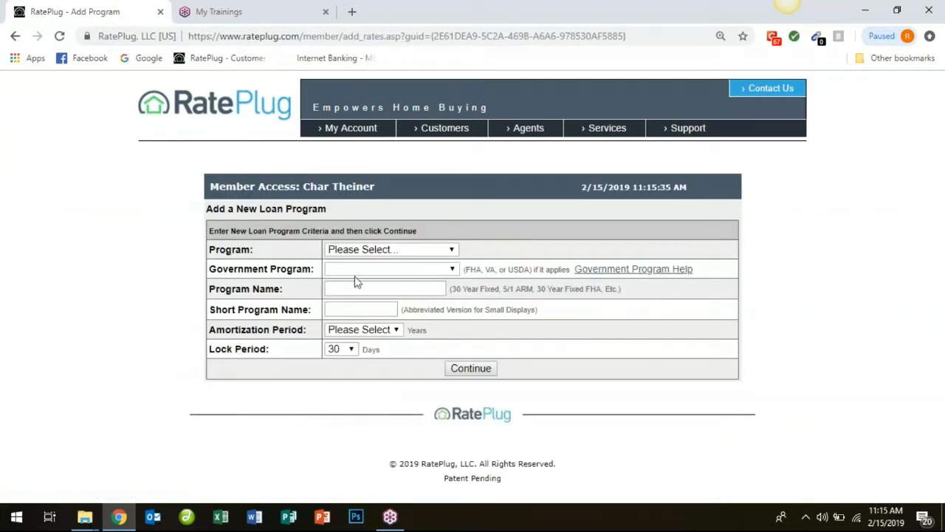
click(372, 251)
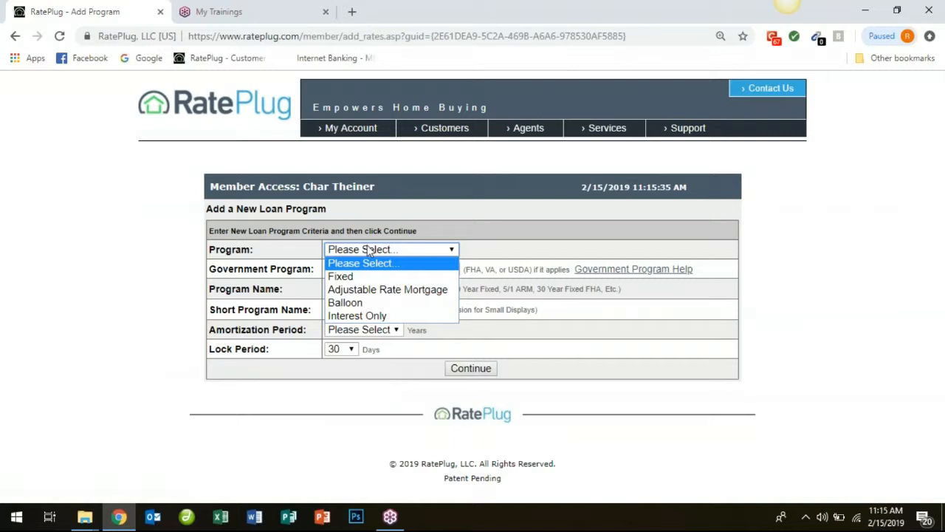
click(365, 277)
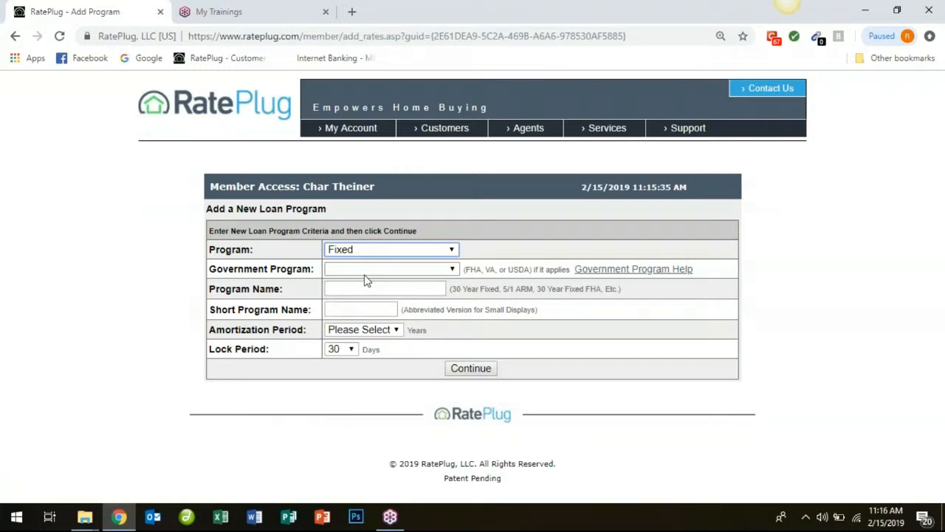
click(369, 271)
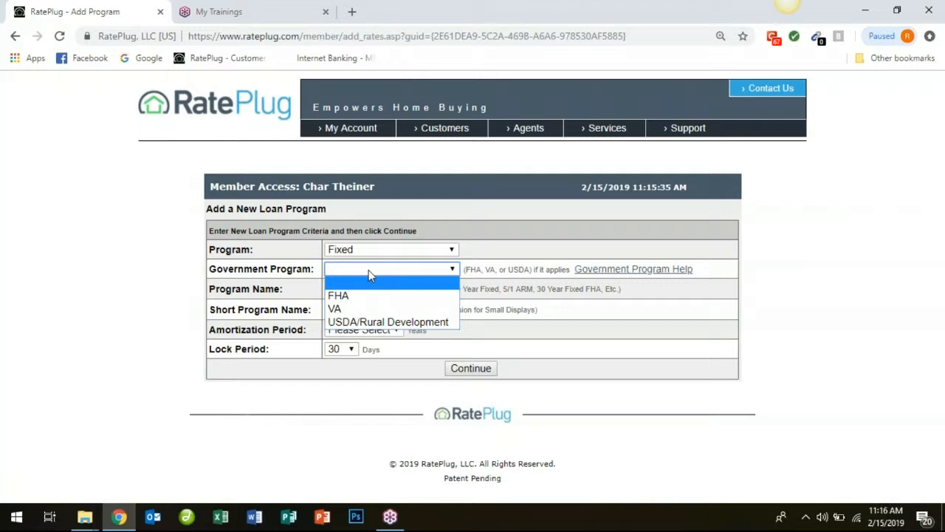
click(369, 272)
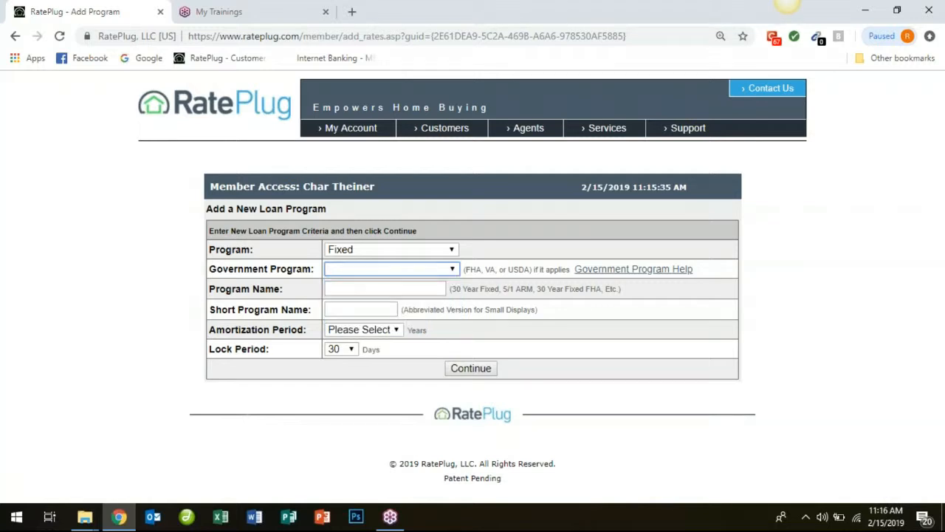
Name the new loan program 30 Year Jumbo with the short name 30 yr Jumbo.
click(345, 288)
click(345, 313)
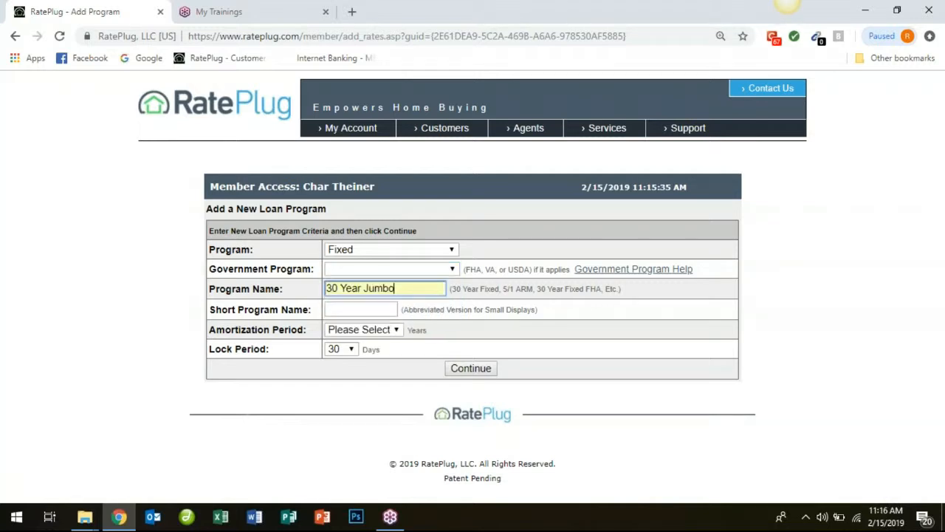
click(345, 310)
click(348, 335)
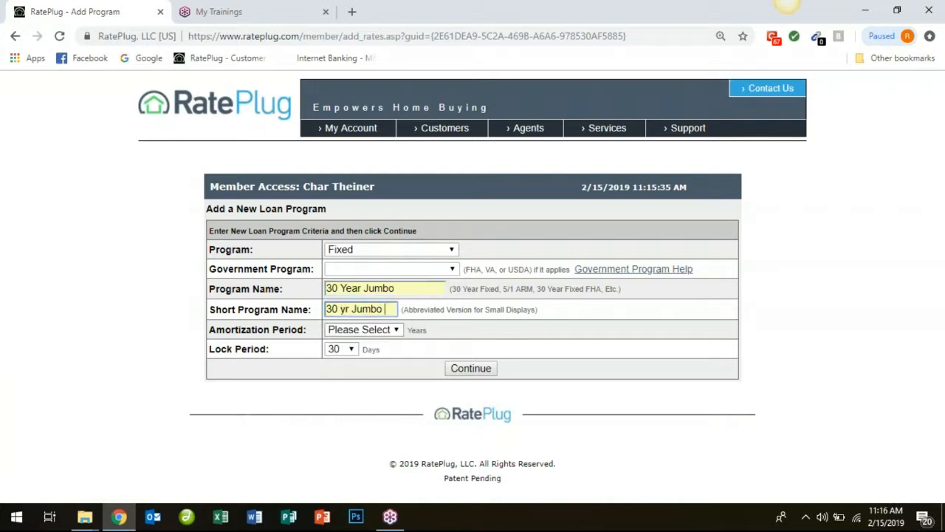
Set the new program's amortization period to 30 years and lock period to 45 days, and continue to its rates.
click(374, 337)
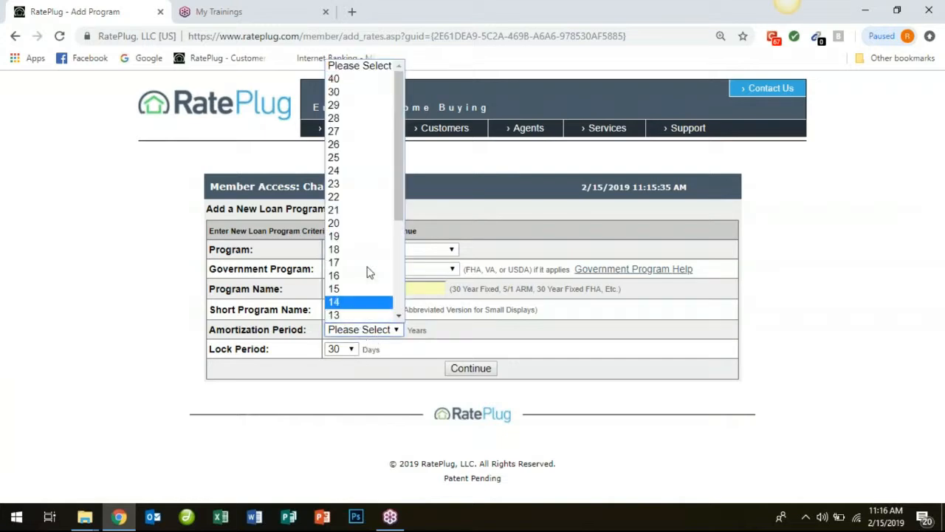
click(338, 92)
click(333, 348)
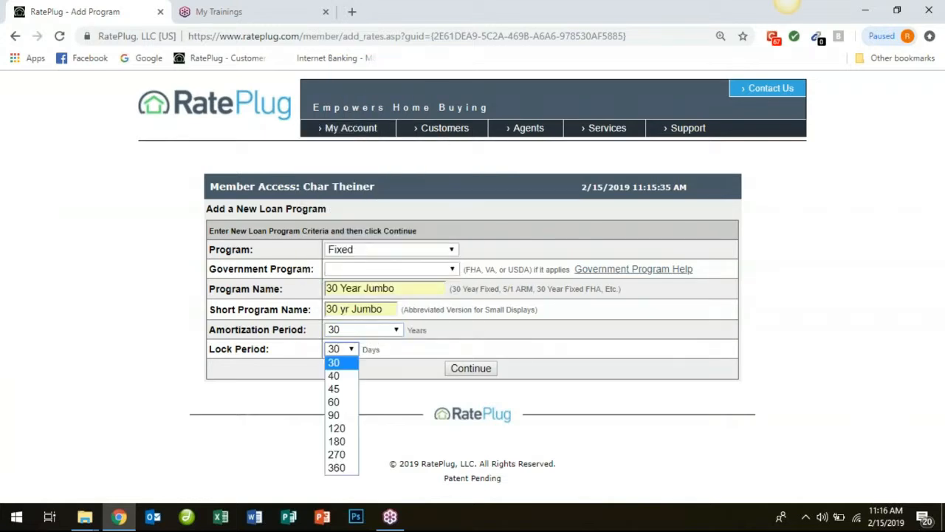
click(334, 390)
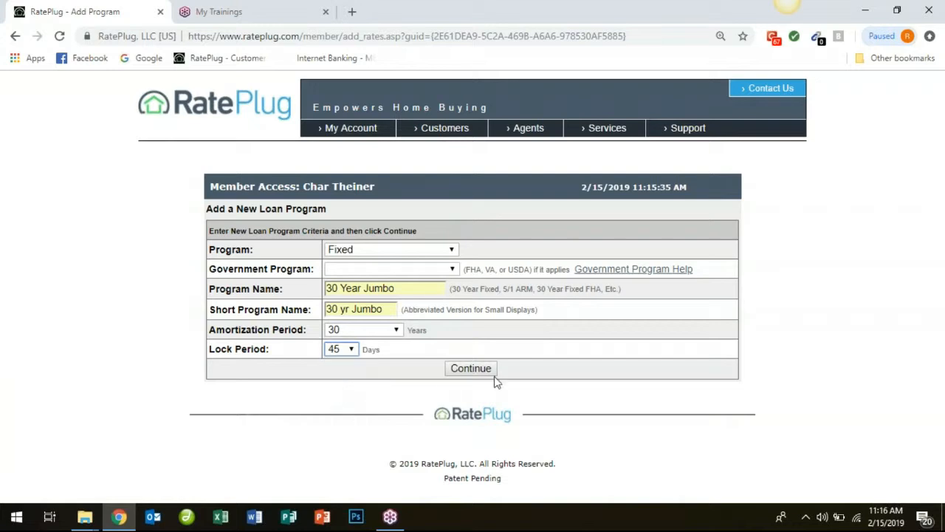
click(470, 369)
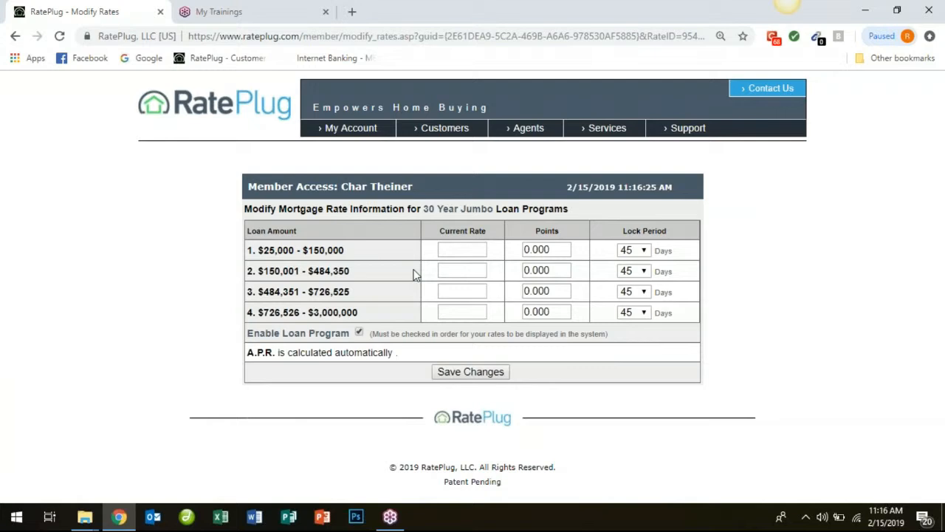
Enter 30 Year Jumbo rates of 9.99 for loan ranges 1 and 2, 5.625 for range 3 and 6.0 for range 4, and save them.
click(463, 250)
click(455, 279)
click(455, 271)
click(452, 293)
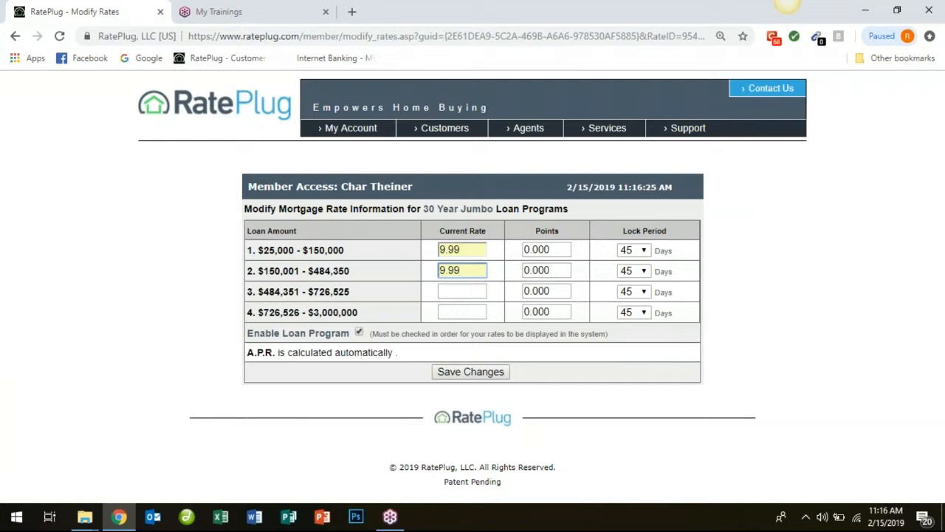
click(453, 291)
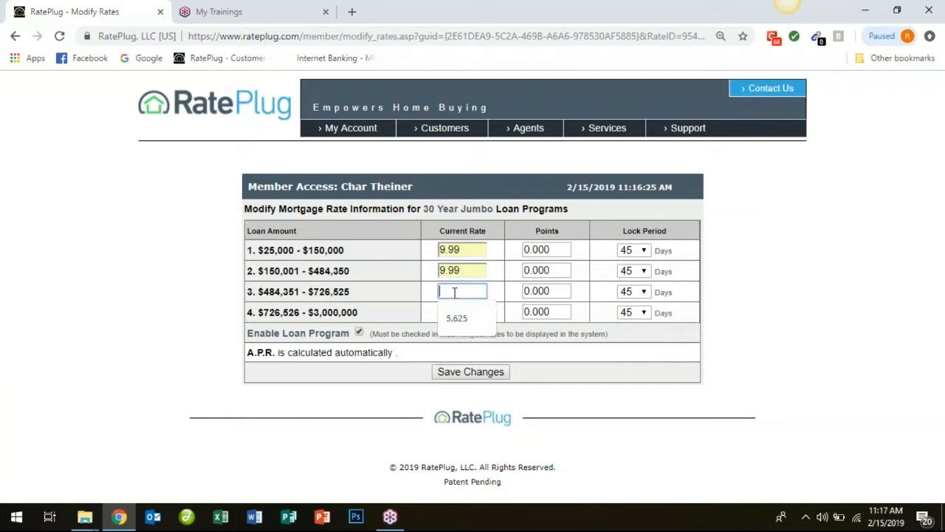
click(453, 311)
click(453, 311)
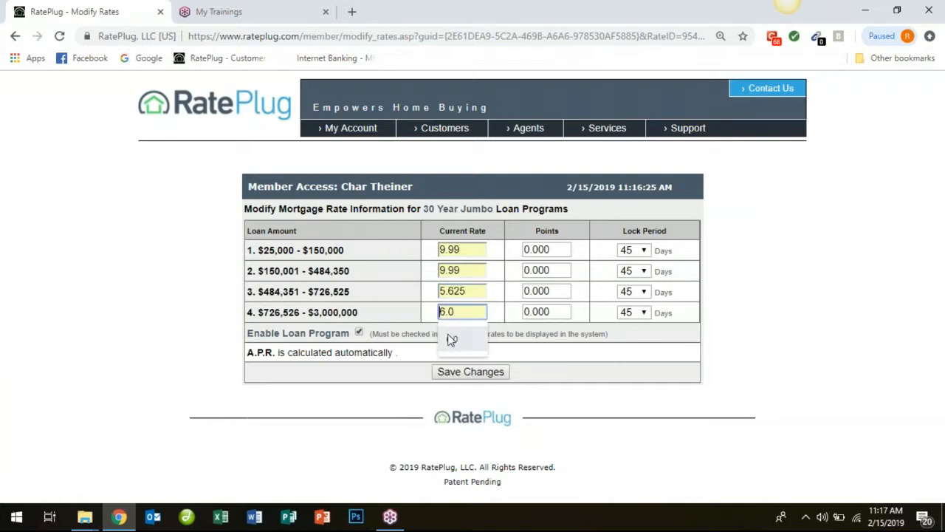
click(449, 338)
click(452, 373)
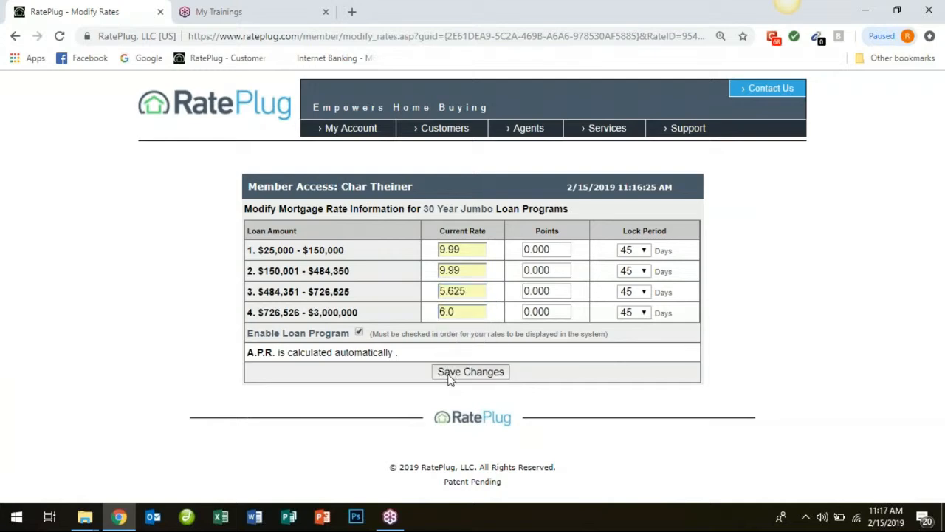
Open the 30 Year Jumbo program criteria from the rates list and turn off display for rate categories 1 and 2.
scroll(916, 288, down, 3)
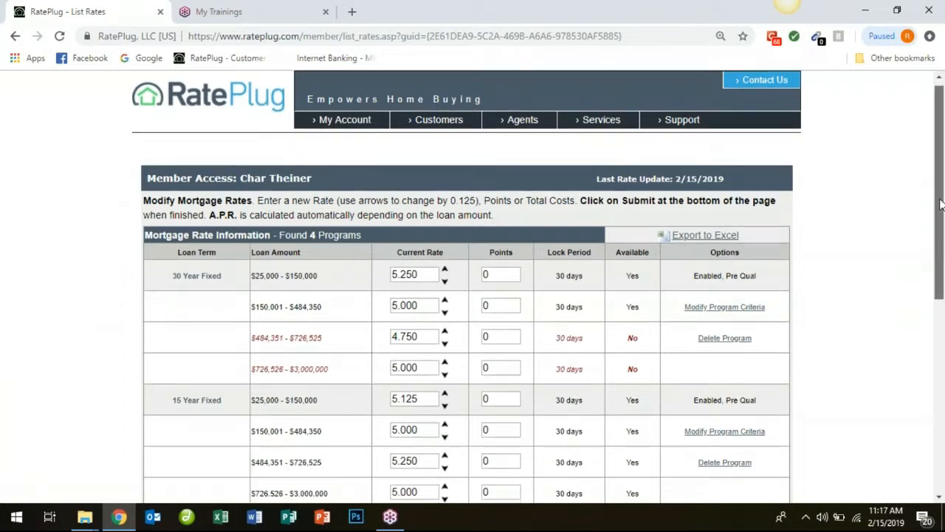
scroll(886, 347, down, 3)
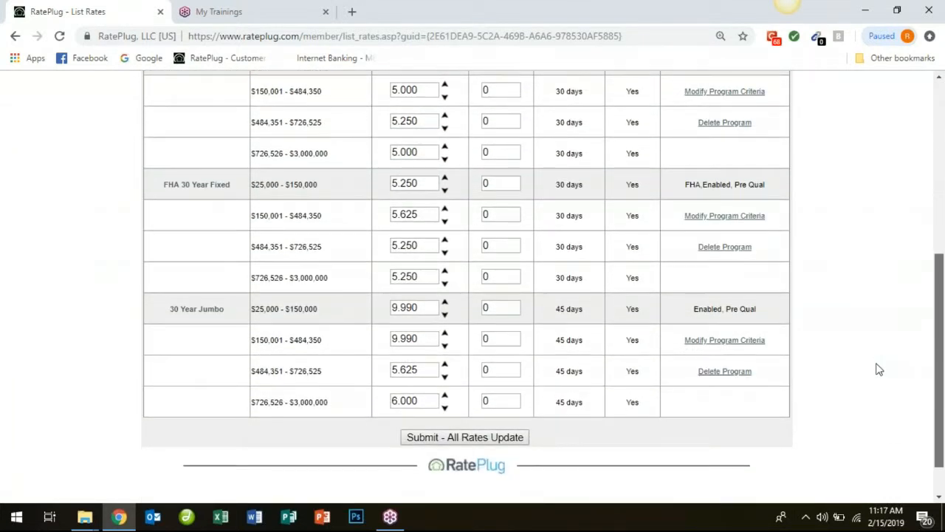
click(710, 341)
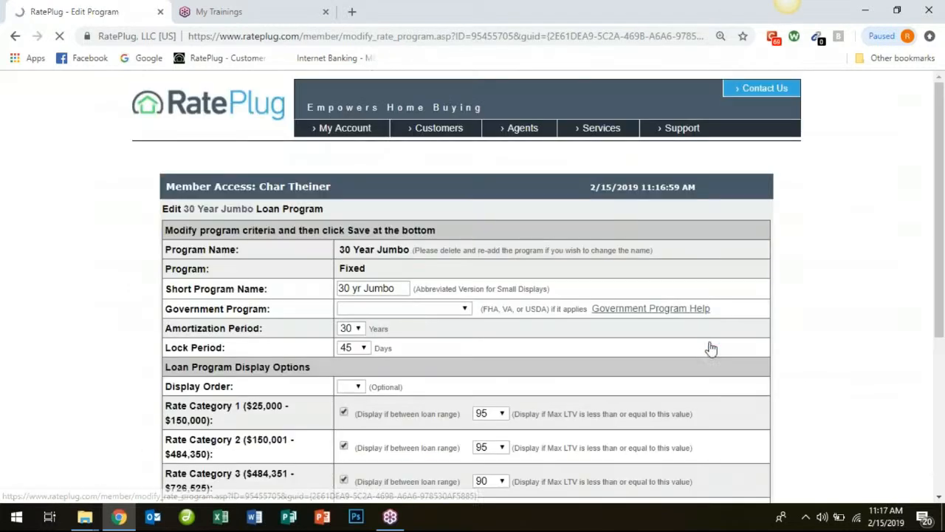
click(344, 411)
click(344, 445)
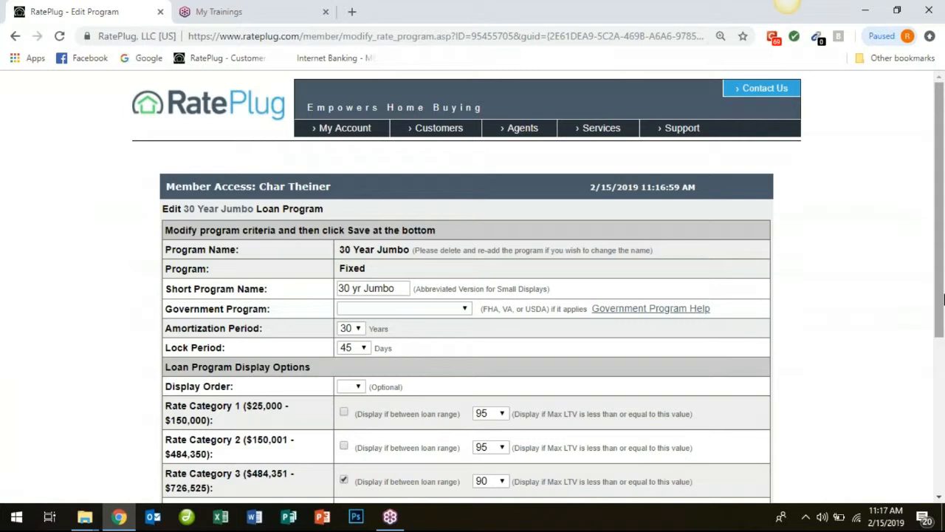
Set the maximum LTV to 80 for rate categories 3 and 4 of the 30 Year Jumbo program and save the criteria.
scroll(941, 379, down, 2)
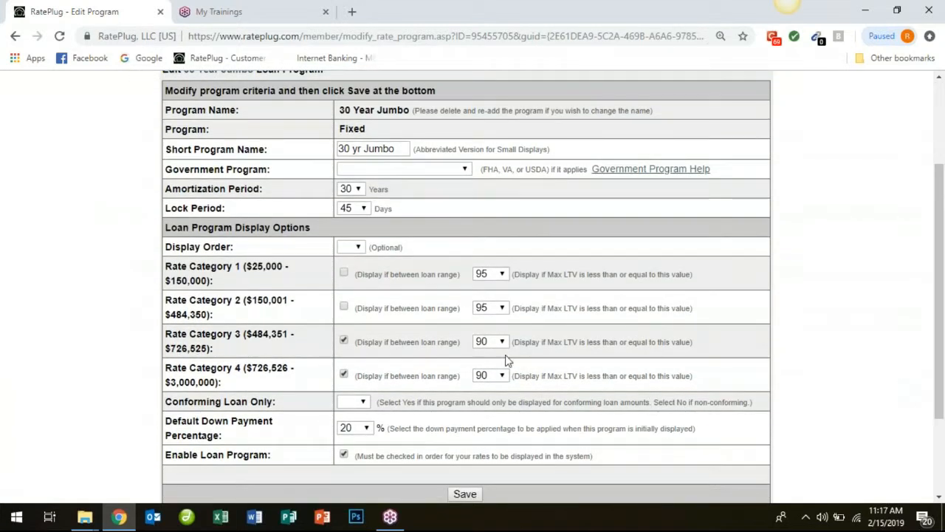
click(504, 344)
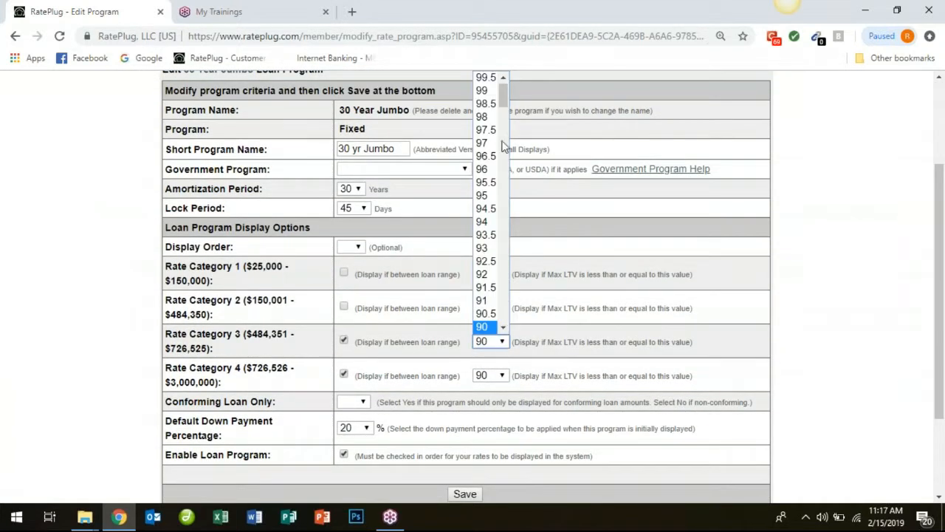
drag(504, 95, 503, 123)
click(484, 343)
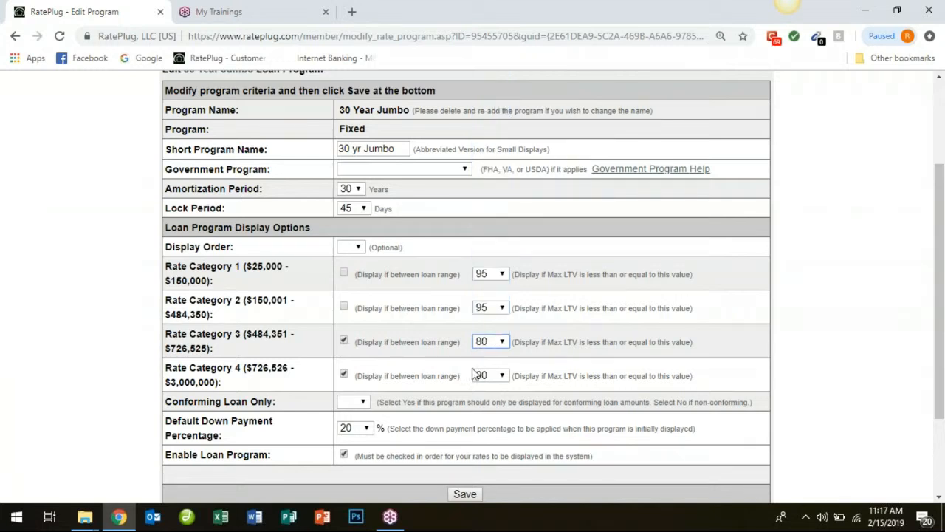
click(490, 375)
drag(503, 133, 499, 167)
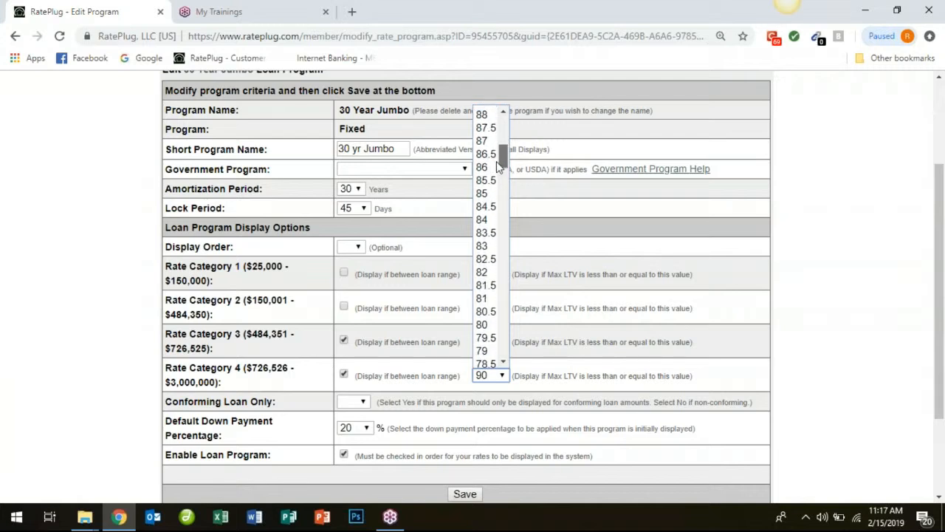
click(486, 324)
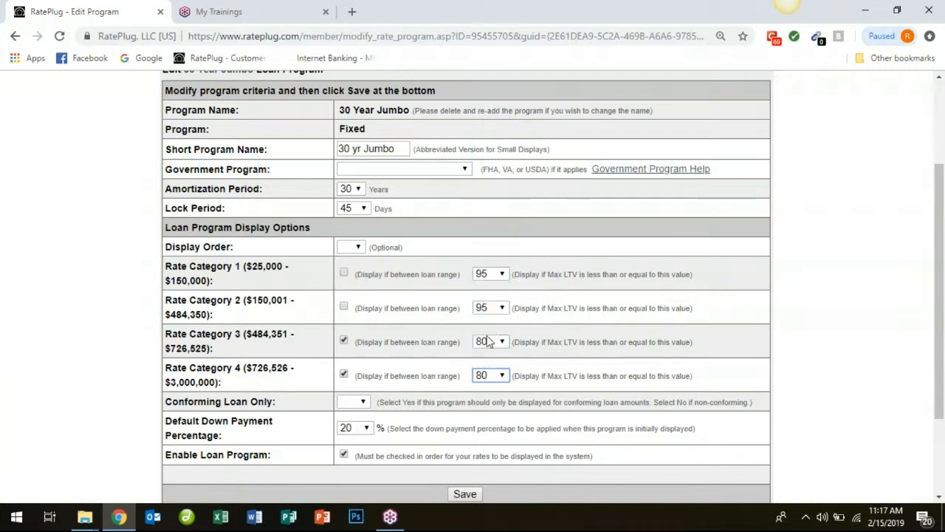
click(464, 494)
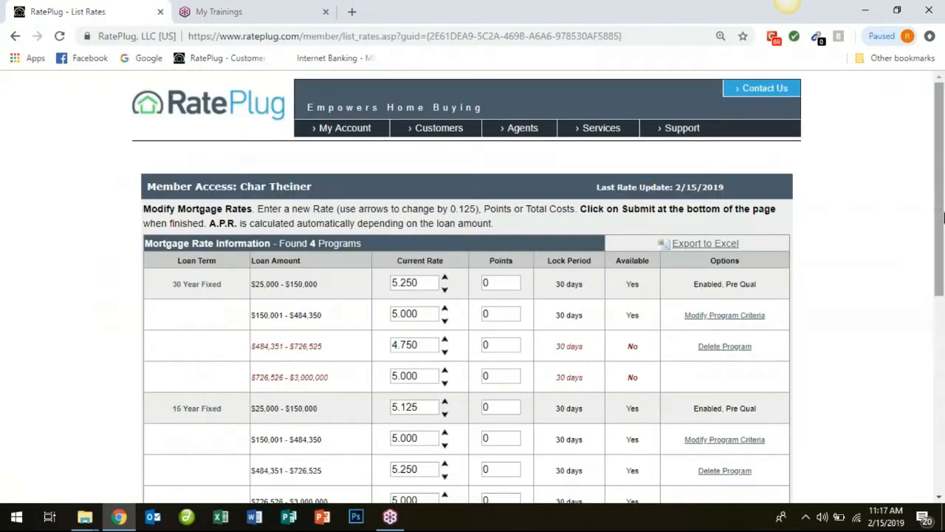
Modify the loan limits for all programs to a category 1 lower limit of 50,000 and a category 4 upper limit of 5,000,000, and save.
click(229, 119)
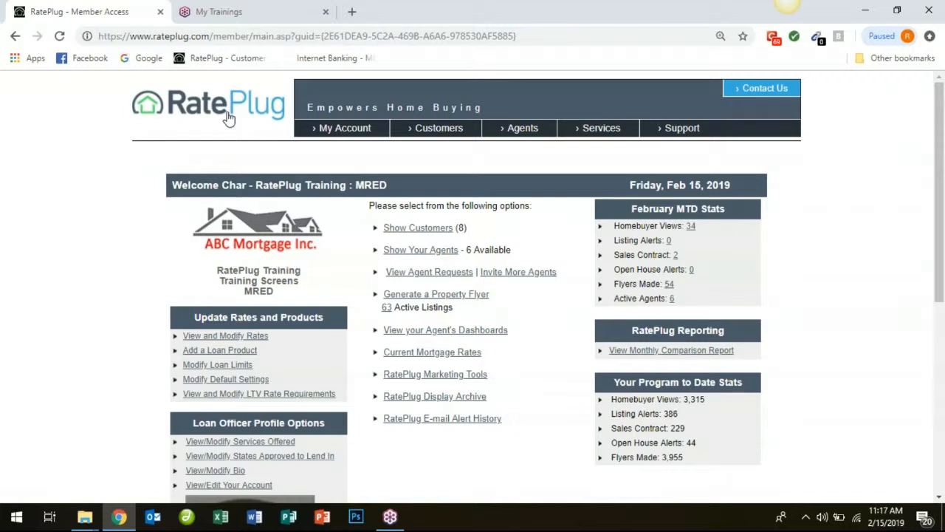
click(223, 369)
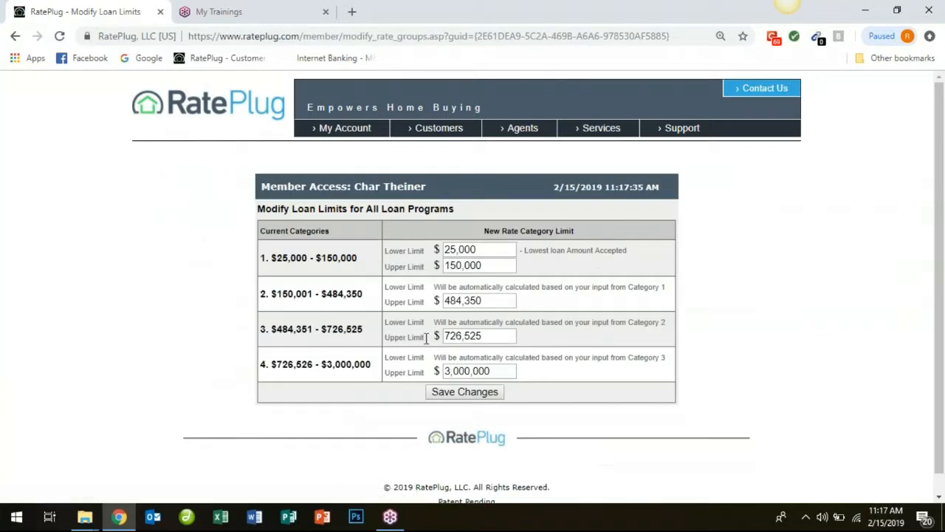
drag(494, 252, 411, 247)
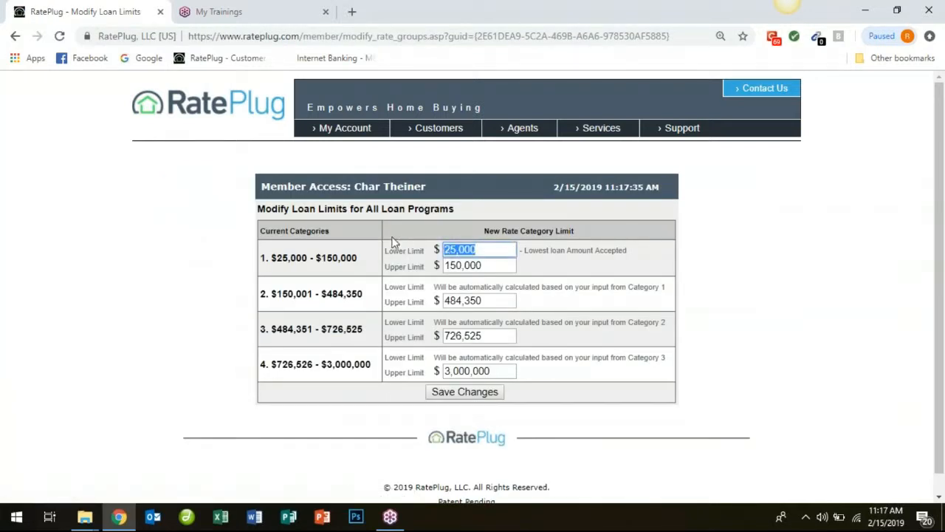
text(50000)
click(446, 370)
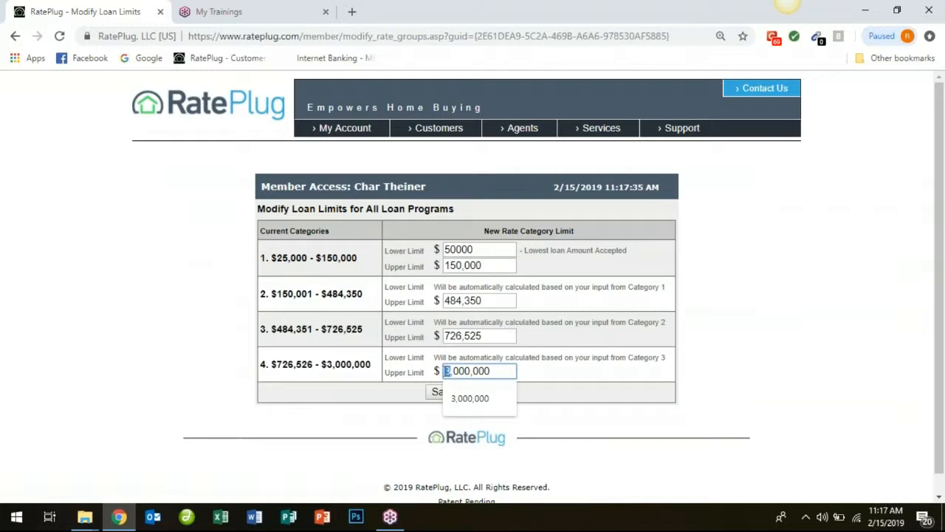
click(466, 393)
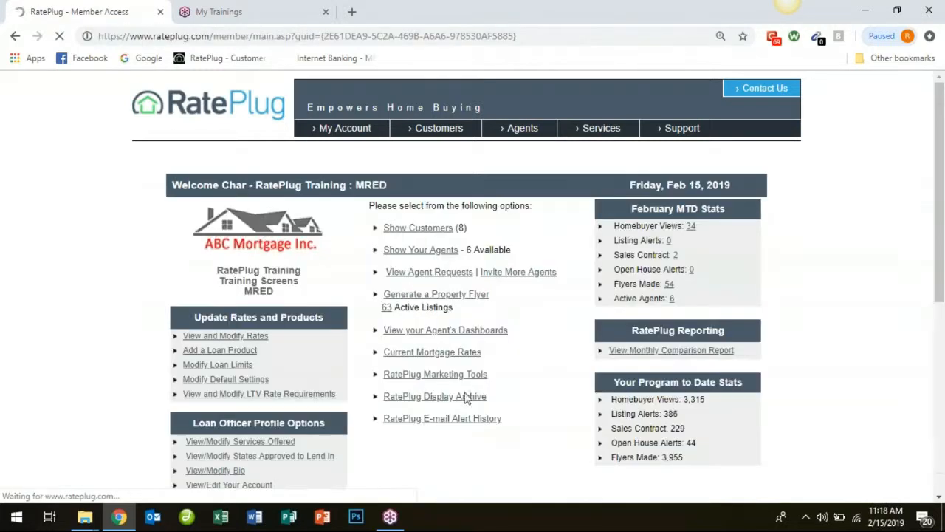
Check the loan ranges in the mortgage rates list and open the FHA 30 Year Fixed program criteria for editing.
click(241, 335)
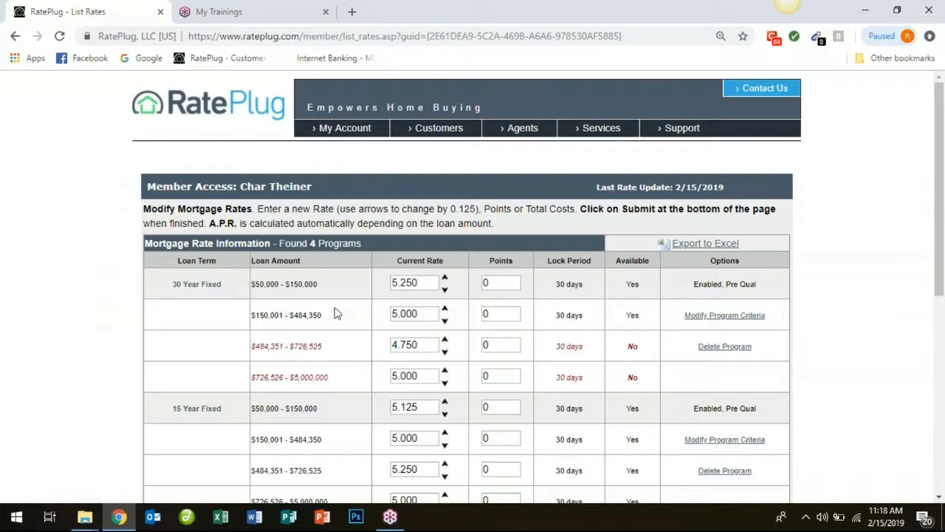
drag(941, 253, 942, 257)
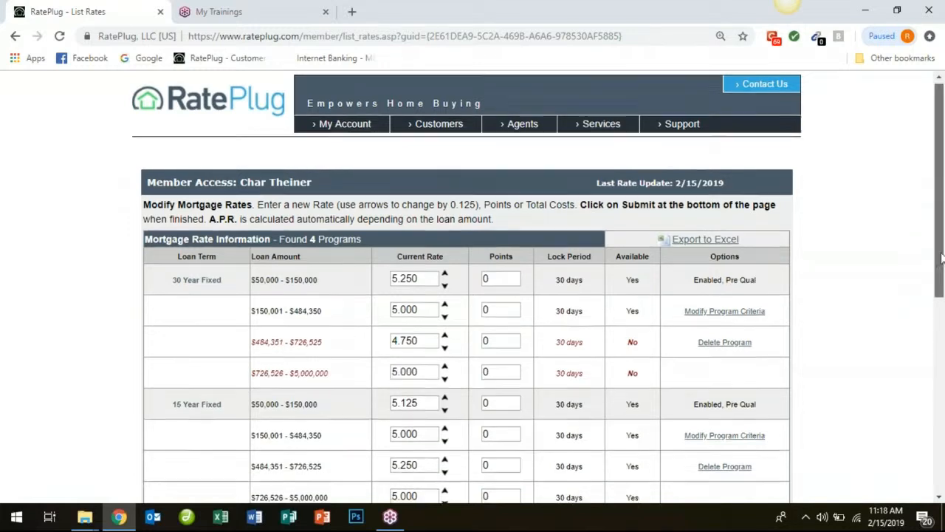
scroll(941, 257, down, 3)
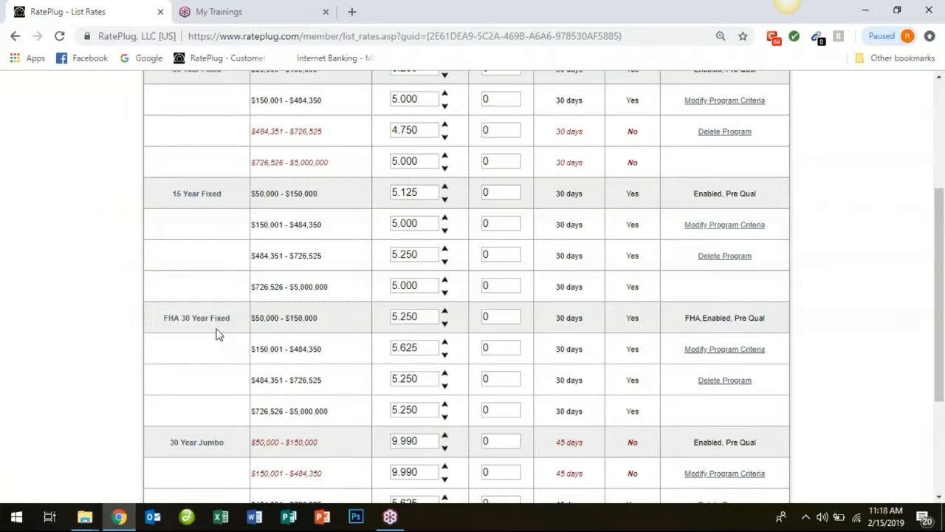
drag(274, 349, 377, 359)
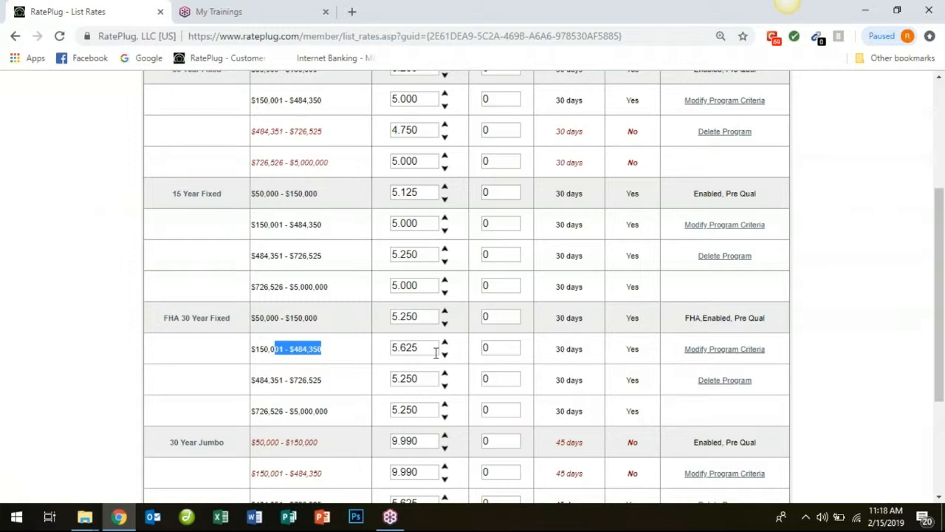
click(721, 353)
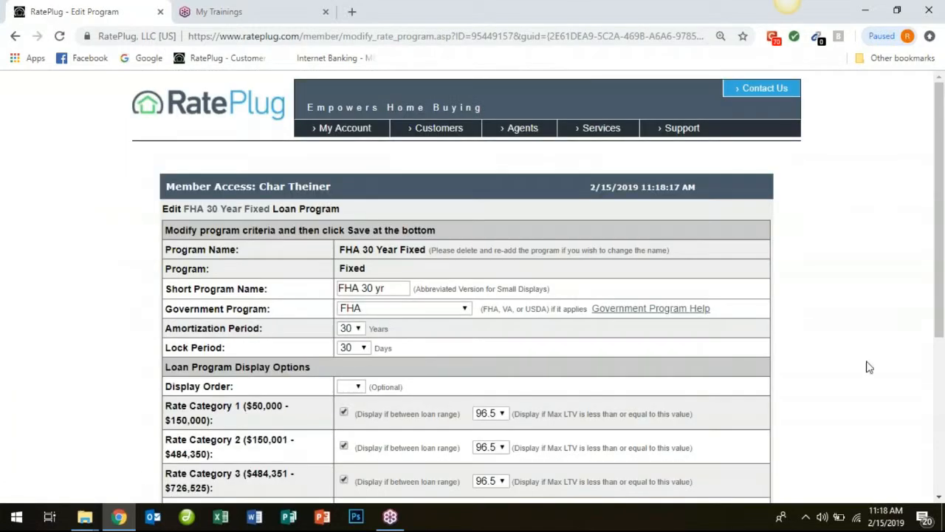
Turn off display for rate categories 3 and 4 of the FHA 30 Year Fixed program, save, and review the rates list.
scroll(923, 367, down, 2)
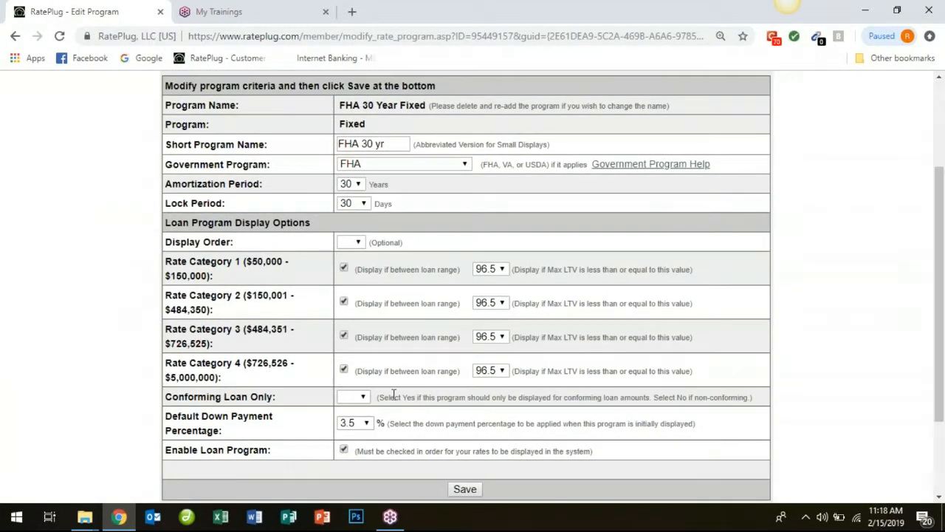
click(343, 368)
click(343, 335)
click(465, 489)
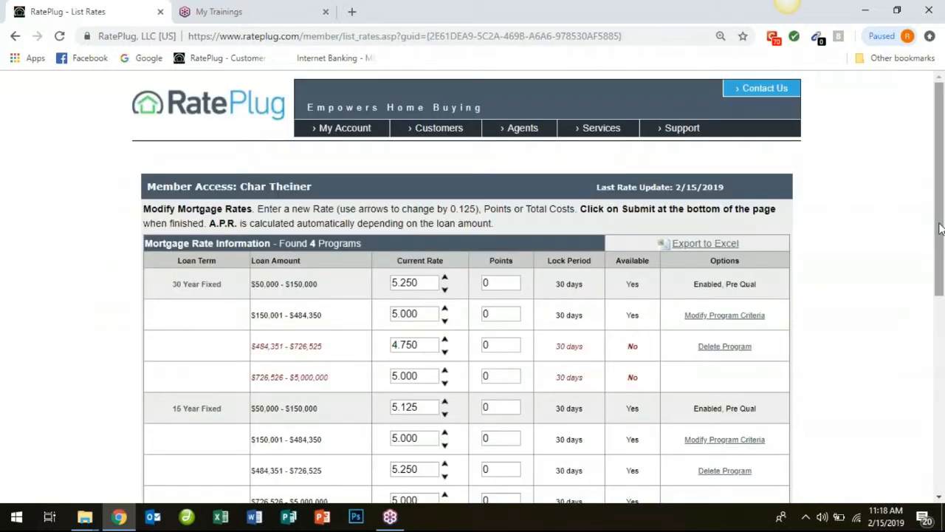
scroll(920, 306, down, 3)
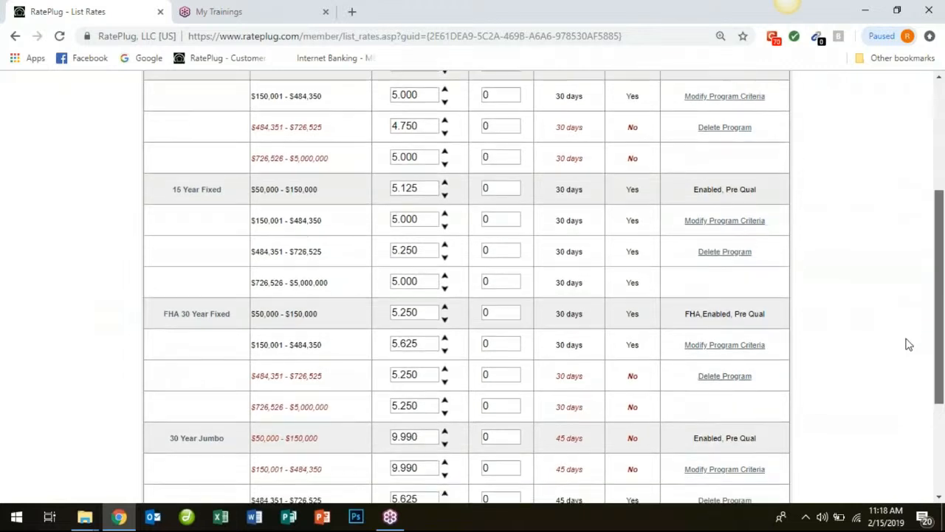
scroll(904, 358, down, 1)
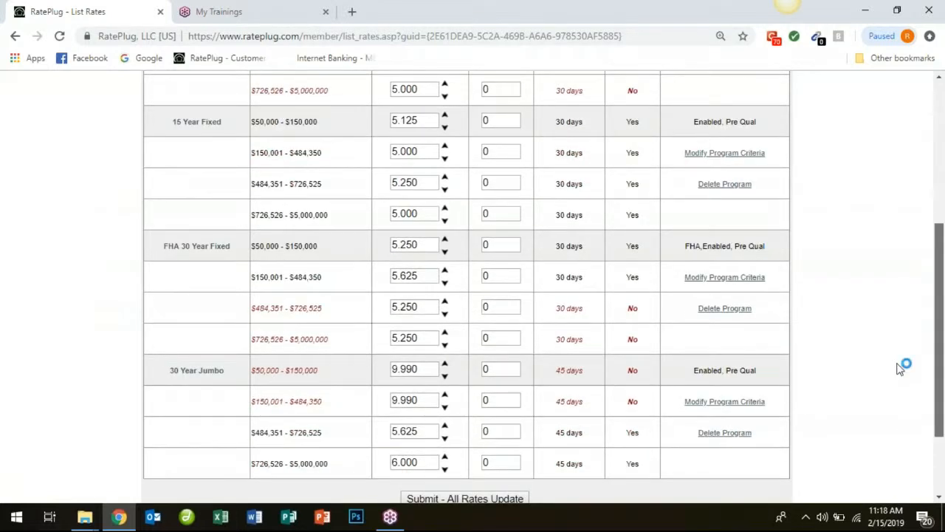
scroll(903, 365, up, 4)
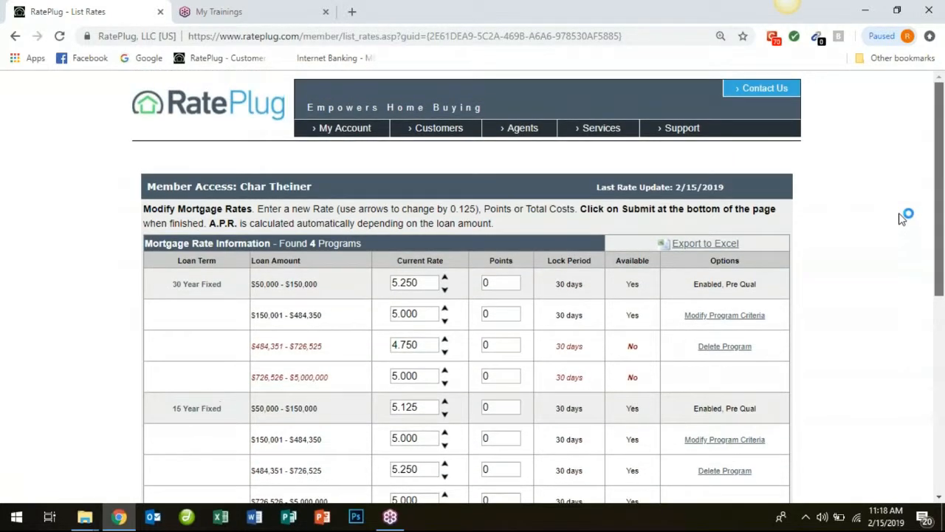
Go to the main page, view the support contact form and return to the main page.
click(149, 108)
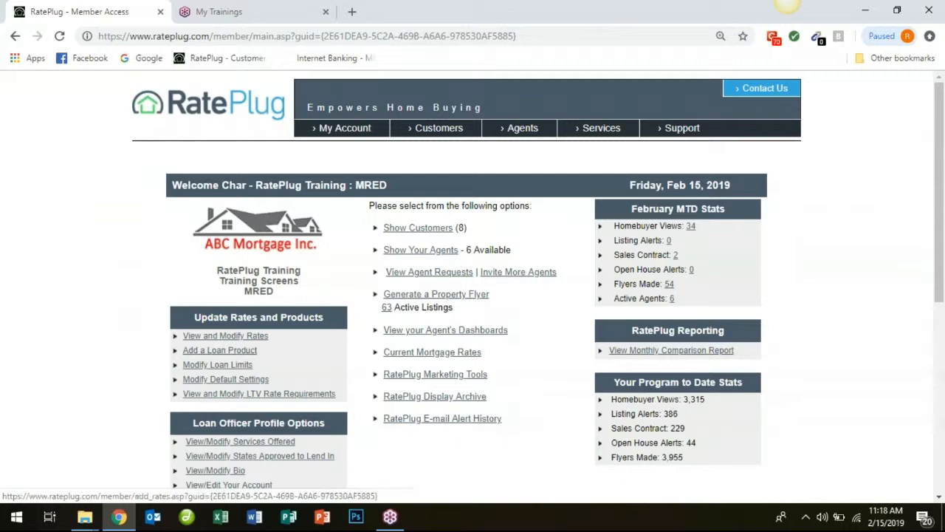
click(686, 133)
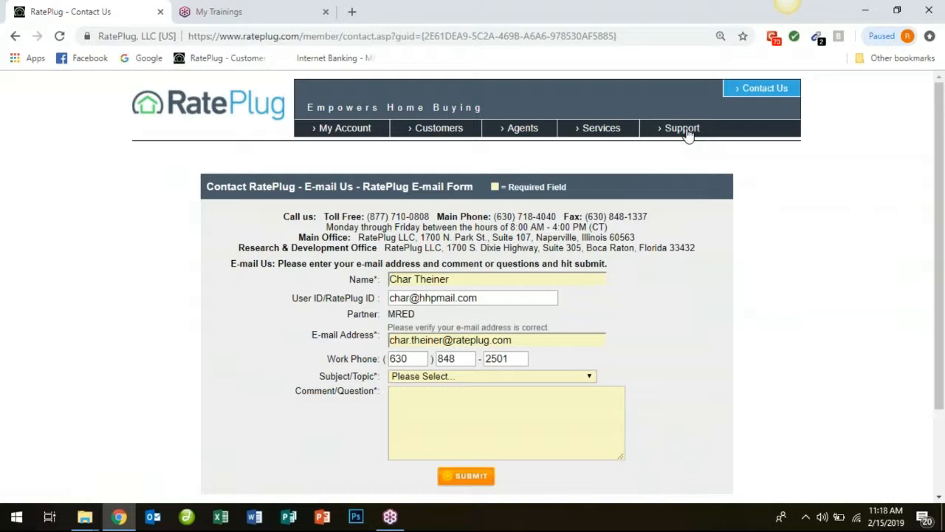
click(206, 95)
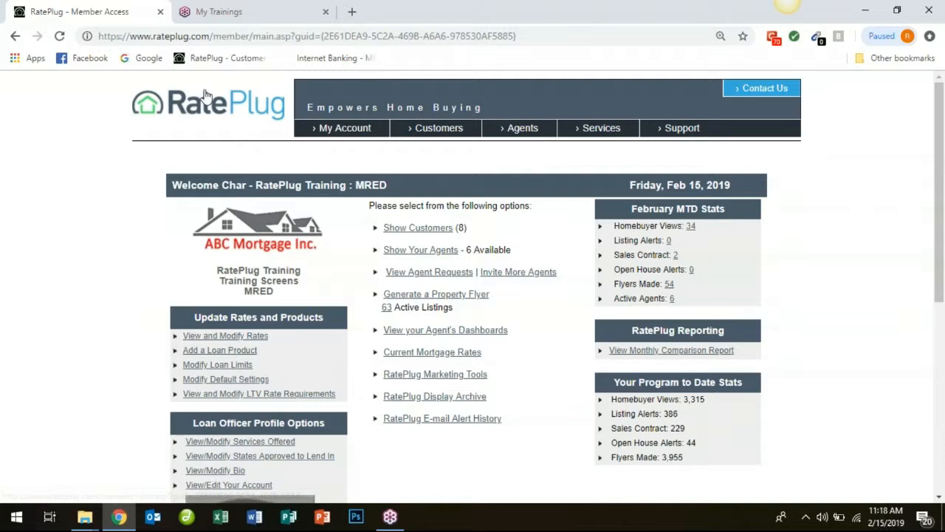